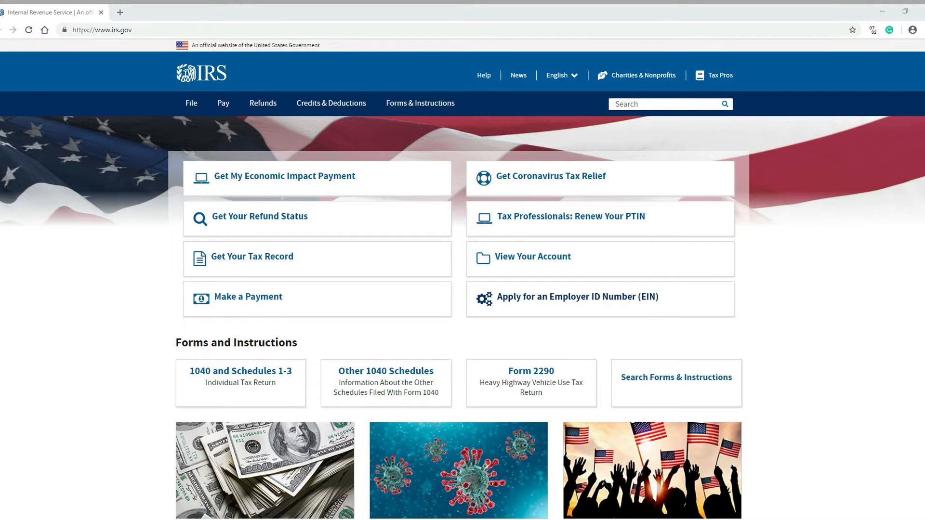
Step: Go from the Employer ID Numbers page to Apply for an EIN Online and launch the EIN Assistant
click(563, 305)
click(563, 306)
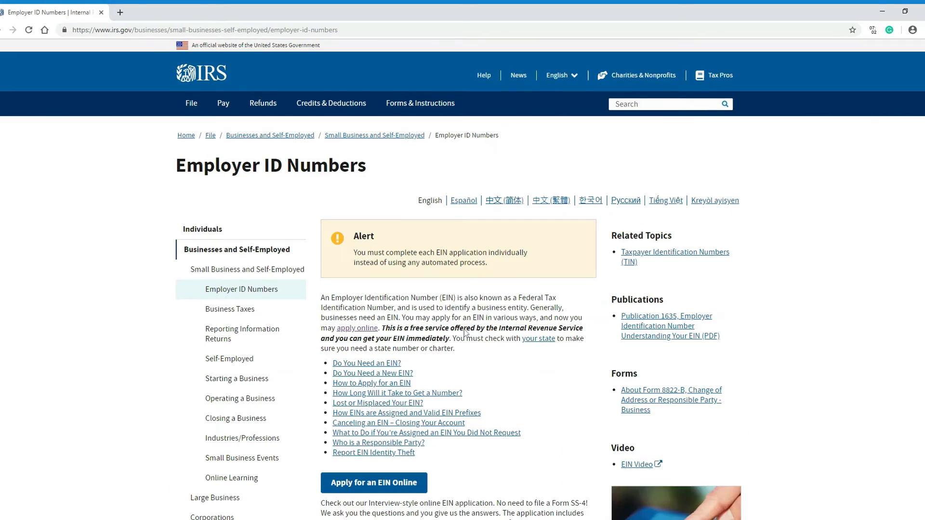
scroll(794, 263, down, 5)
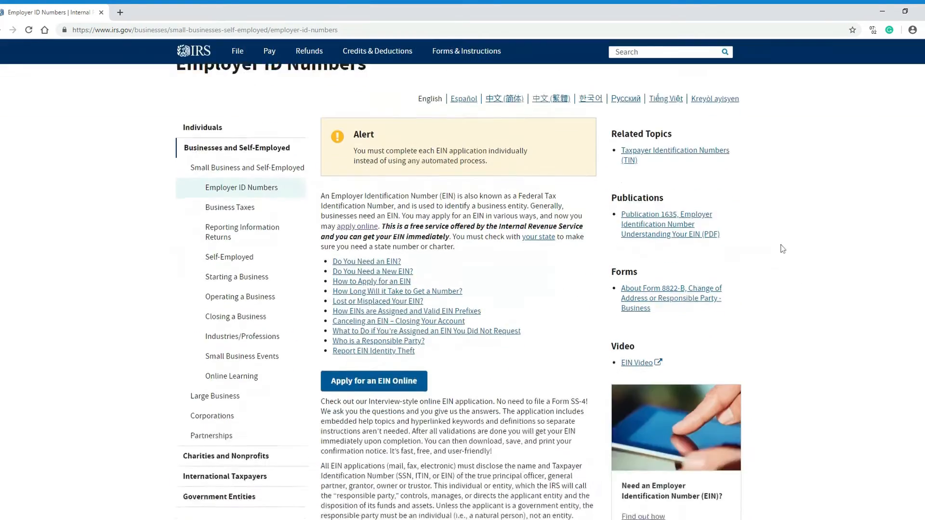
scroll(498, 200, up, 2)
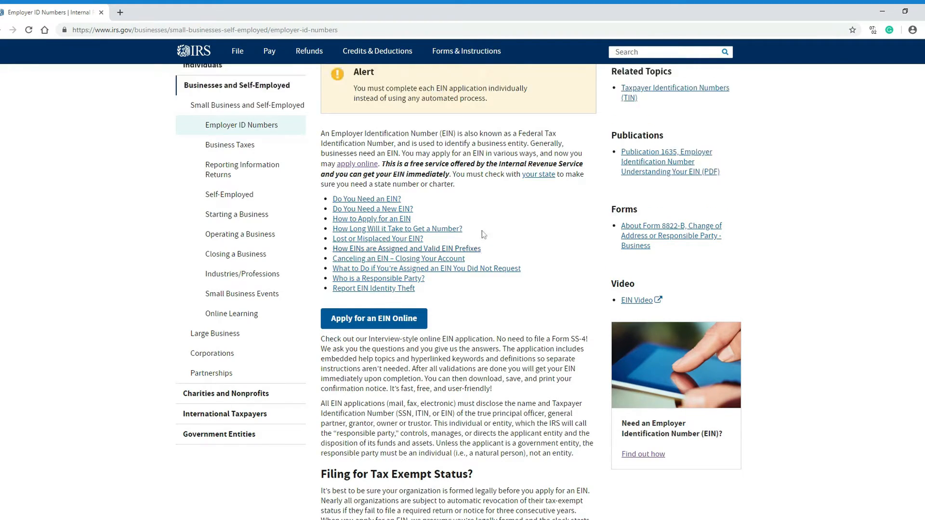
scroll(428, 231, up, 3)
scroll(447, 309, down, 3)
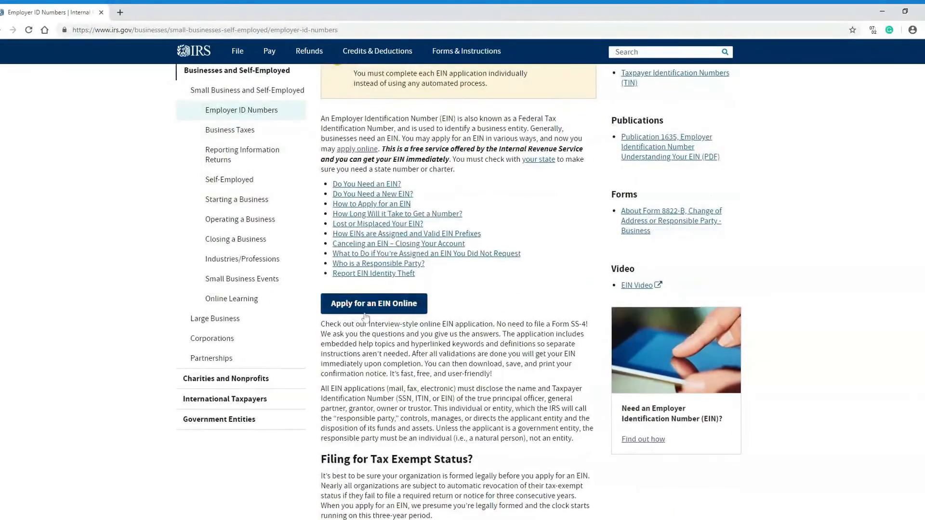
click(366, 304)
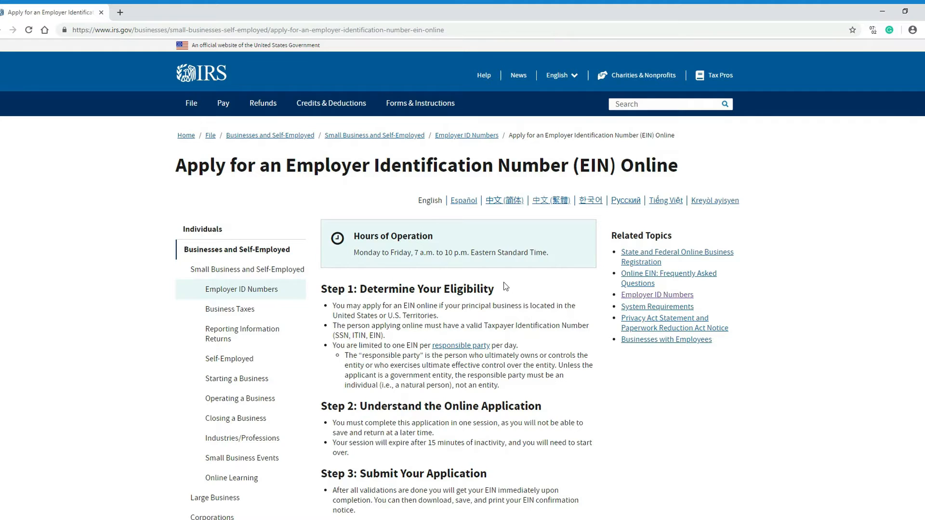
scroll(505, 286, down, 2)
scroll(504, 286, down, 3)
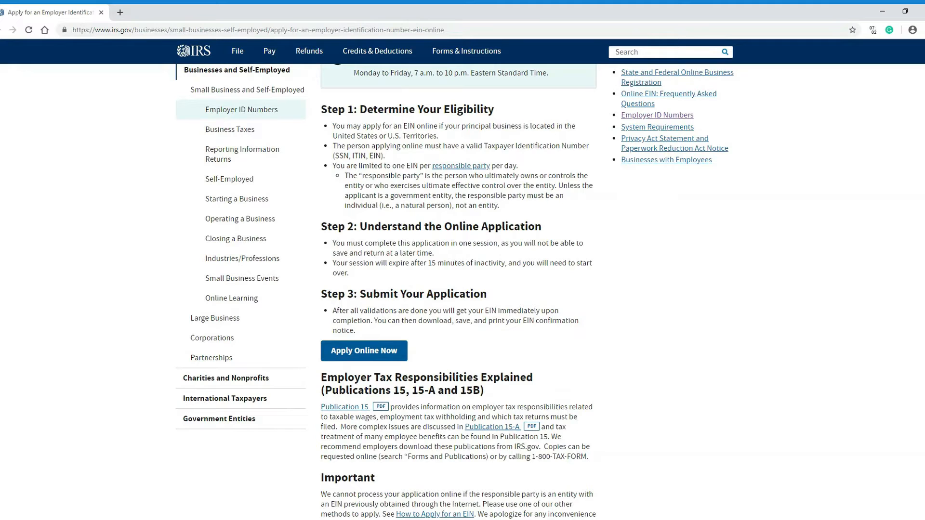
click(350, 351)
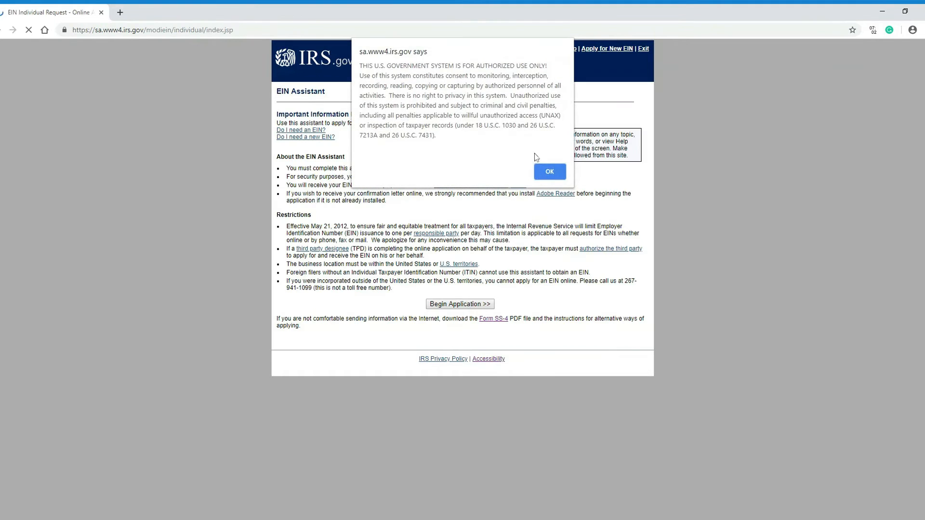
Step: Dismiss the authorized-use warning, begin the application and select Limited Liability Company (LLC)
click(549, 171)
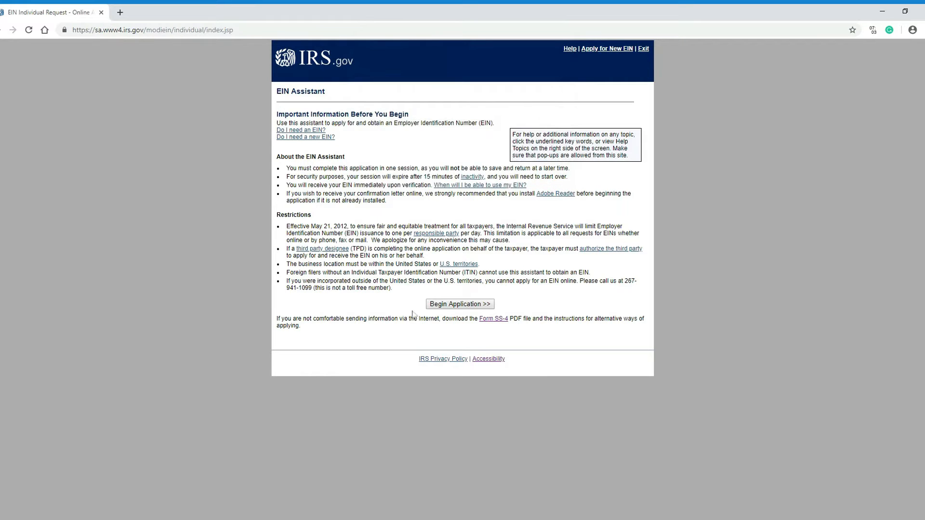
click(464, 306)
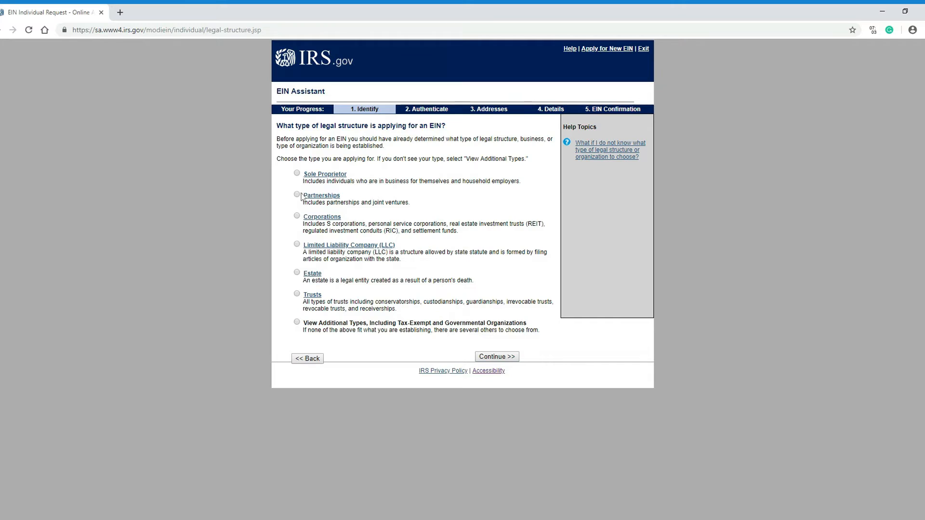
click(297, 245)
click(496, 356)
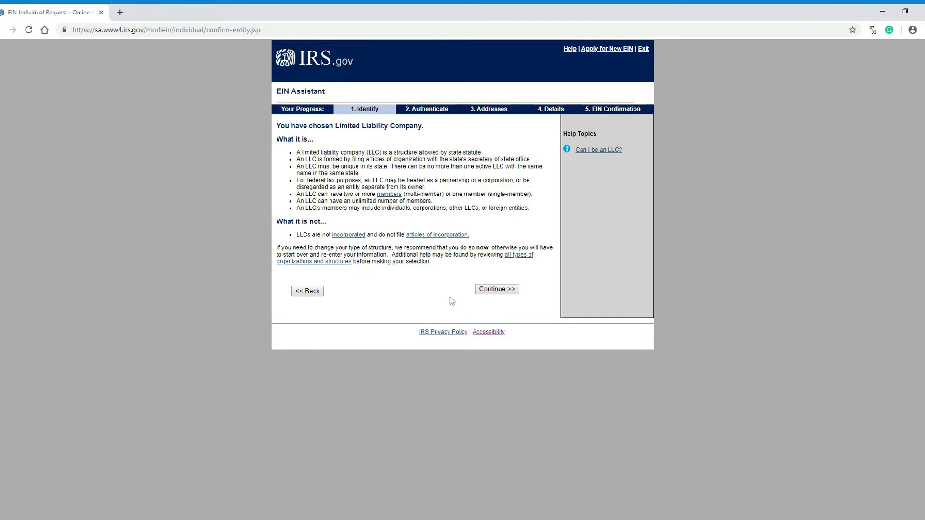
Step: Enter 1 as the number of LLC members and TEXAS (TX) as the business state
click(498, 290)
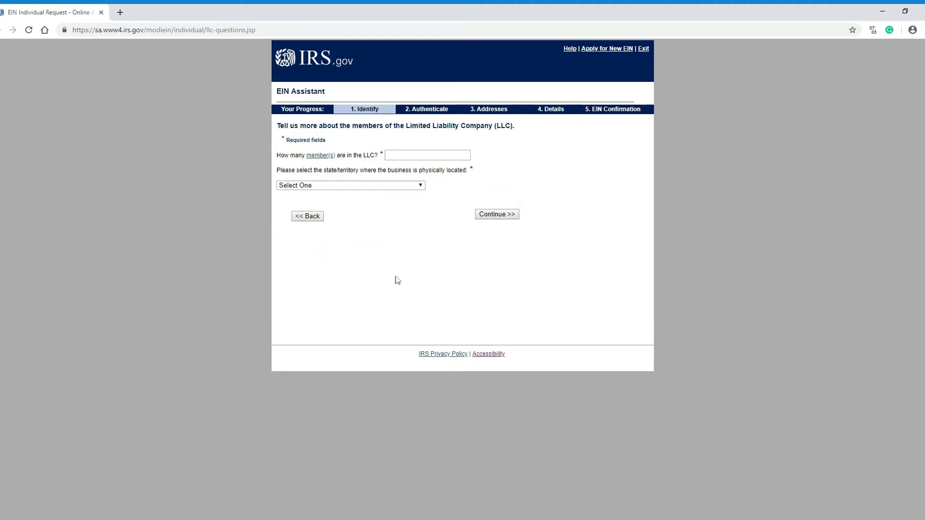
click(420, 155)
text(1)
click(414, 185)
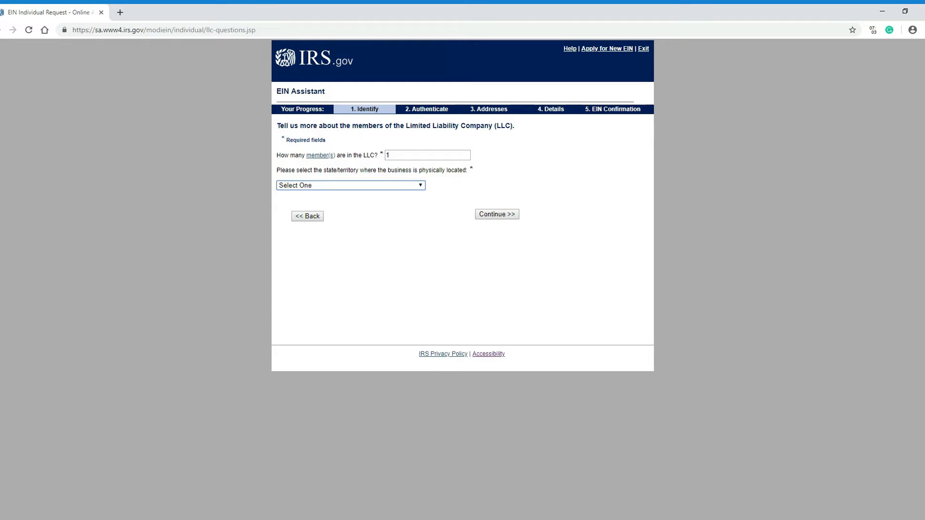
click(366, 264)
click(497, 216)
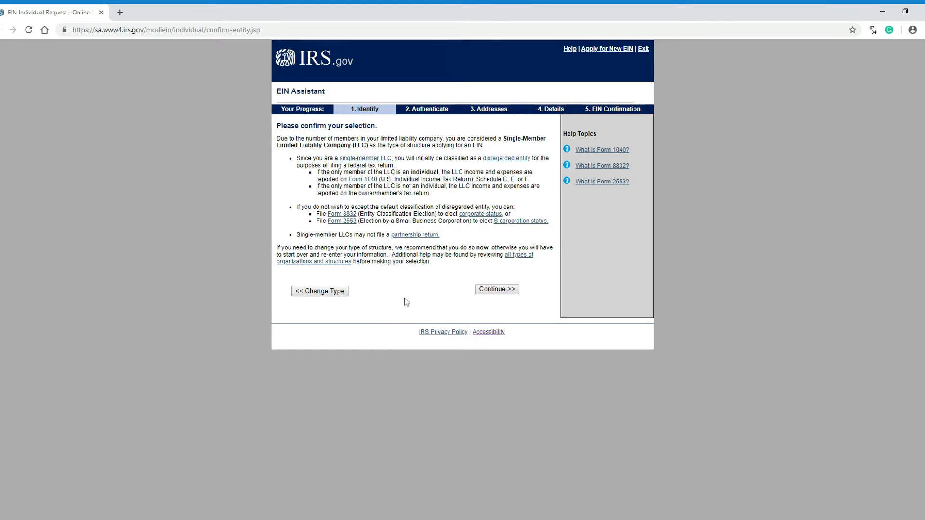
Step: Accept the single-member classification and give Started a new business as the EIN reason
click(494, 291)
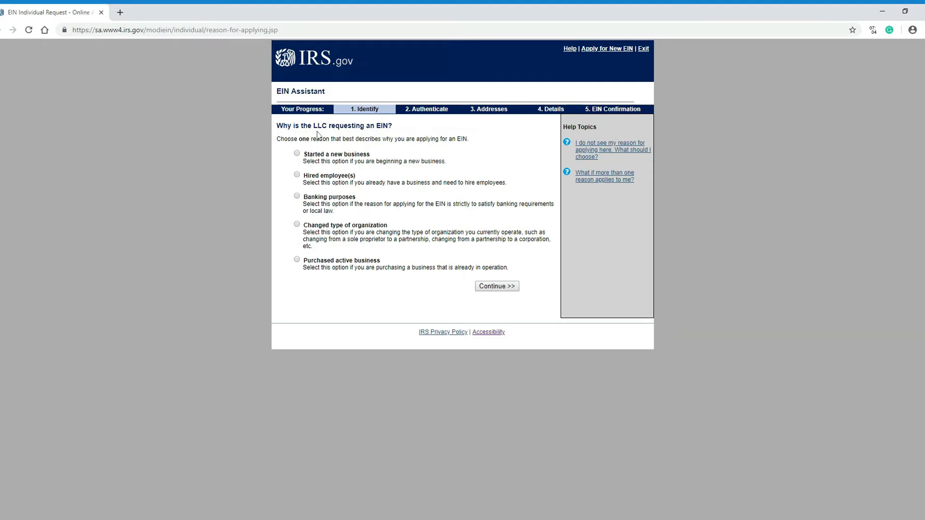
click(297, 154)
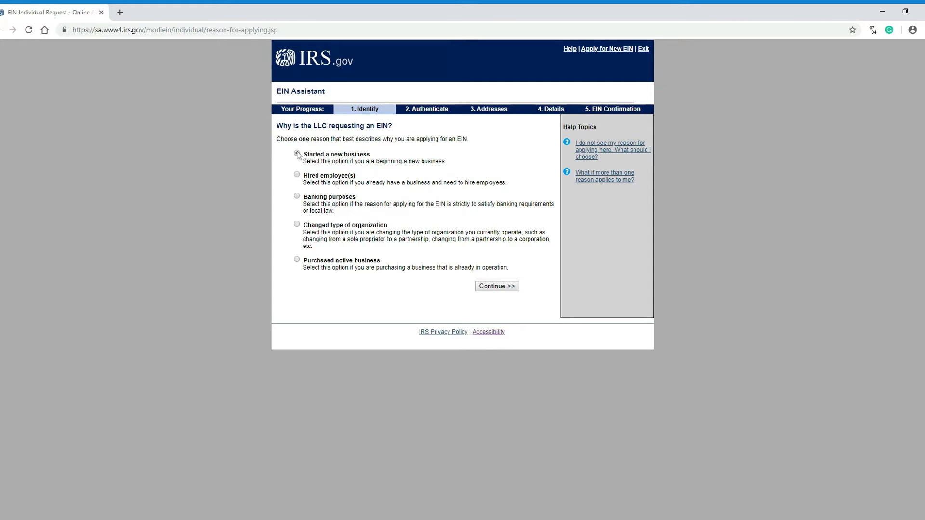
click(499, 288)
click(418, 172)
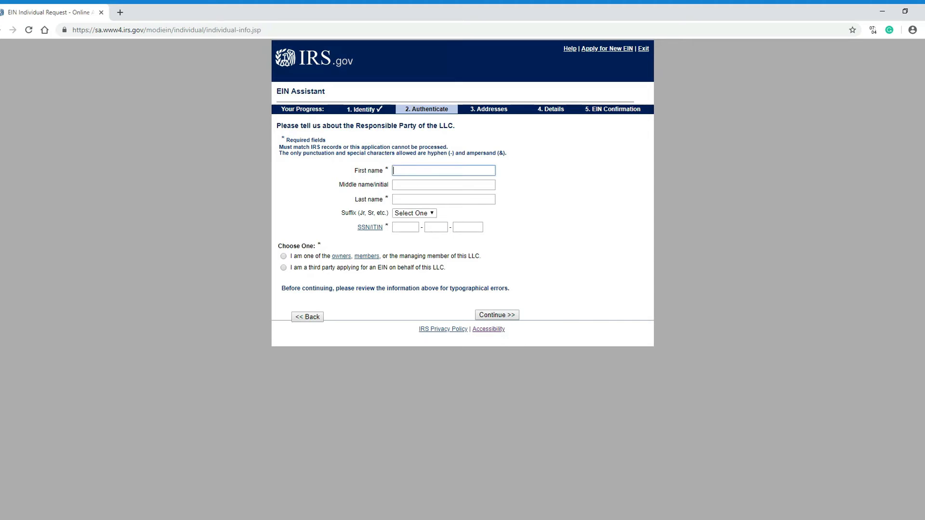
Step: Enter the responsible party's first name, last name and SSN, marking them as an LLC owner/member
key(Tab)
key(Tab)
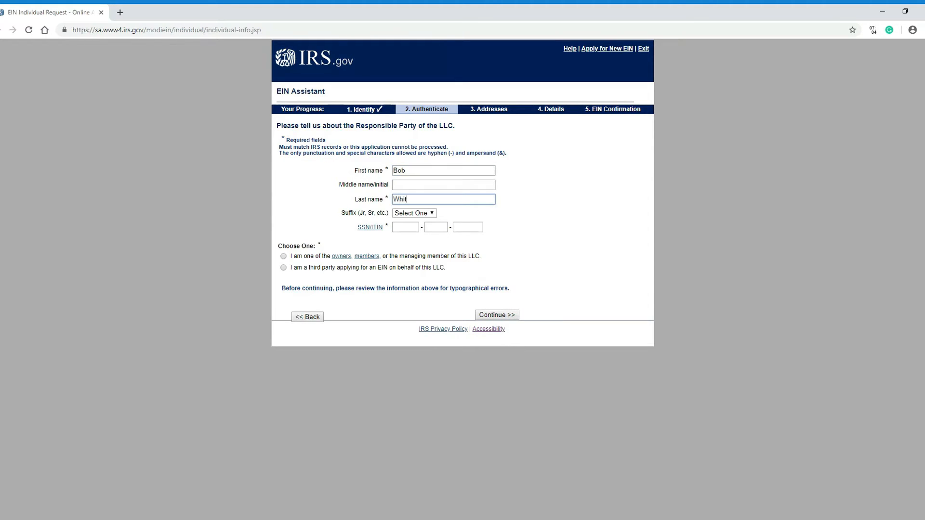
key(Tab)
key(Tab)
key(Tab)
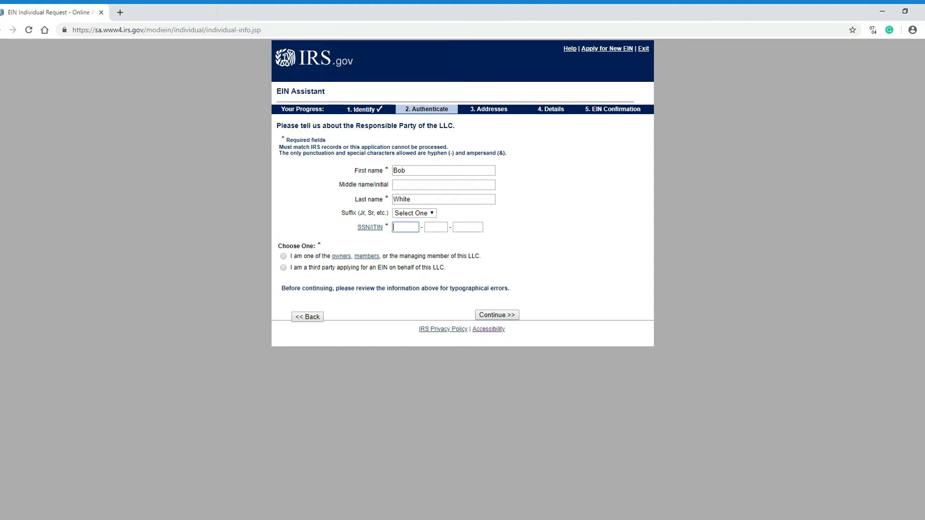
text(123-4)
text(5-6)
text(789)
click(283, 256)
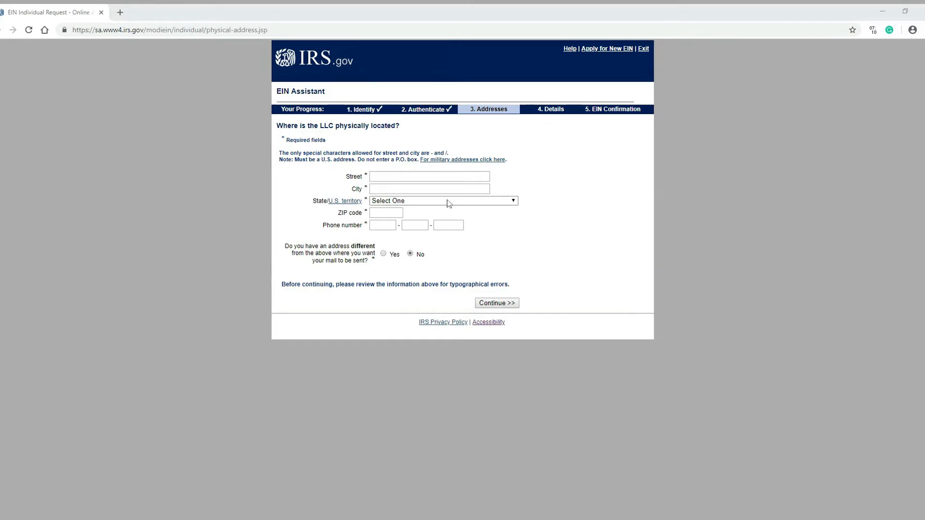
Step: Fill in the LLC's street address, city, TEXAS (TX) state, ZIP code and business phone number
click(452, 178)
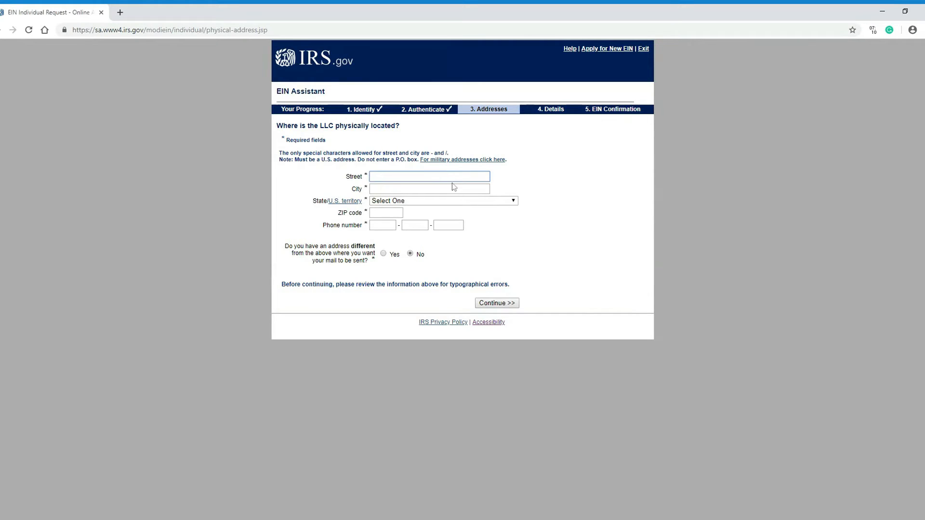
text(123 Main Street)
key(Tab)
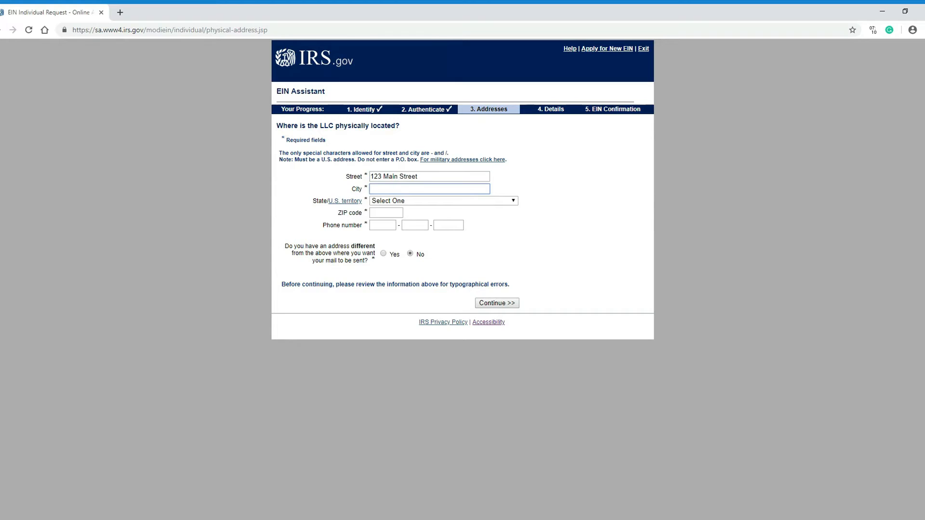
text(Austin)
key(Tab)
key(Tab)
text(tex)
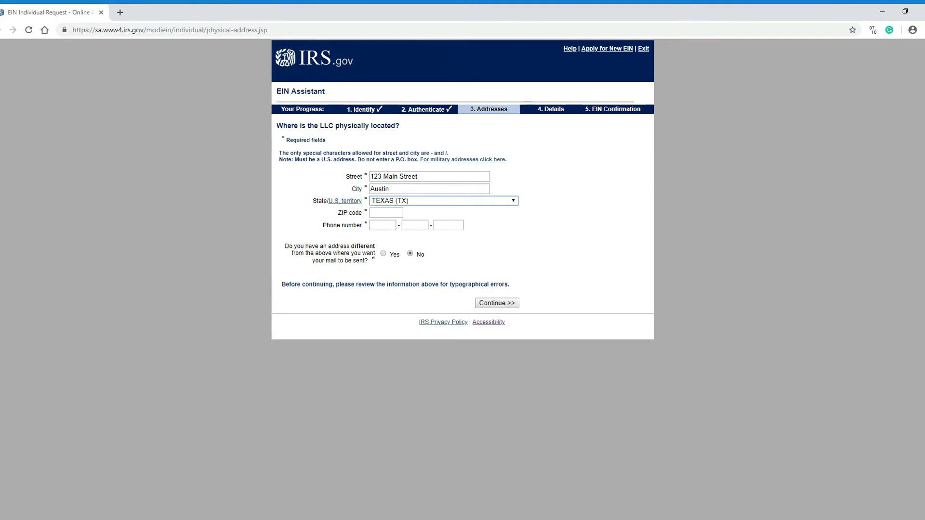
key(Tab)
text(78720)
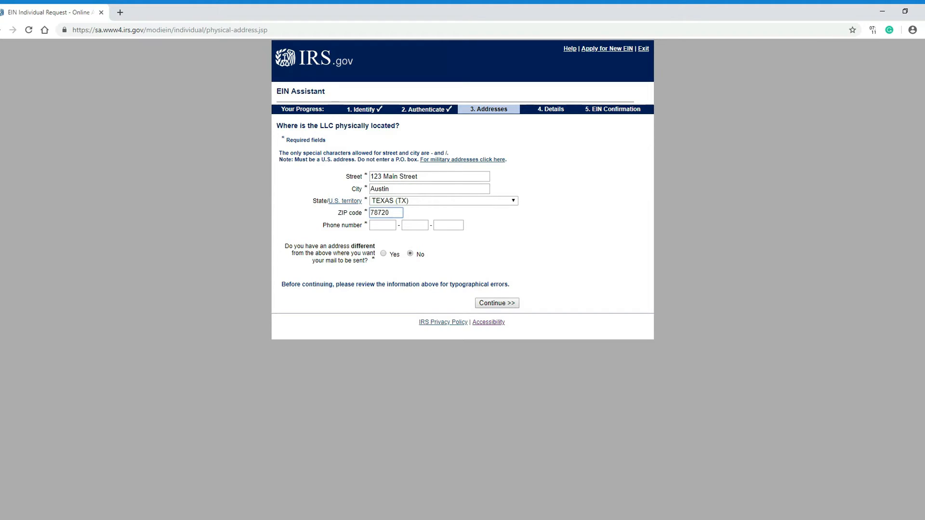
key(Tab)
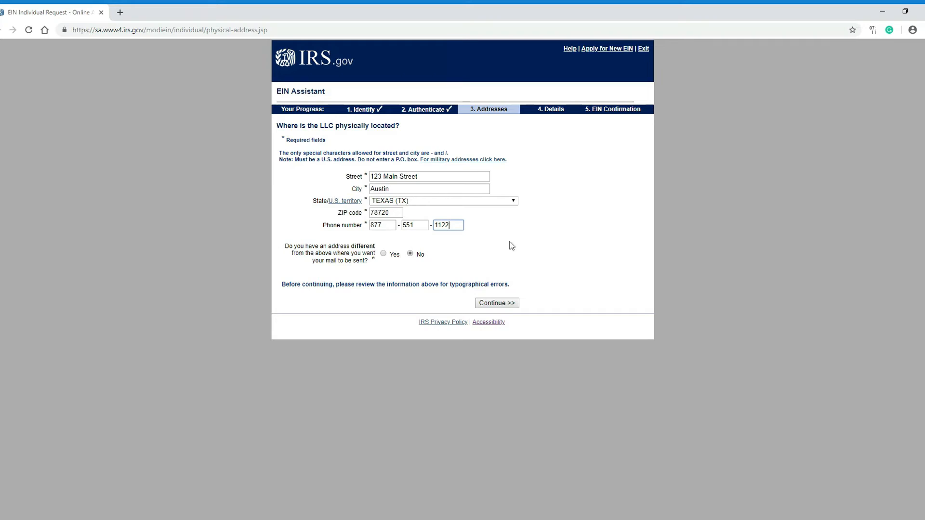
Step: Submit the physical address and keep it as entered when the IRS cannot verify it
click(500, 304)
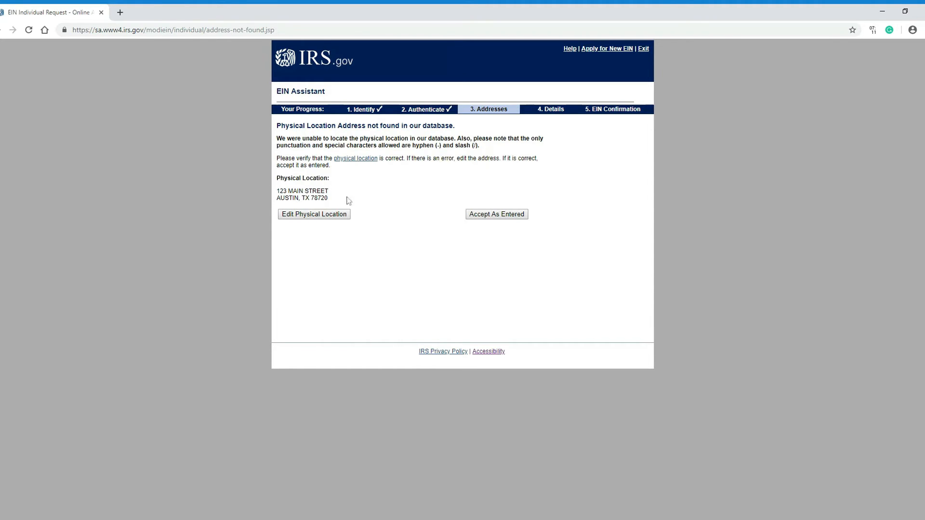
click(487, 217)
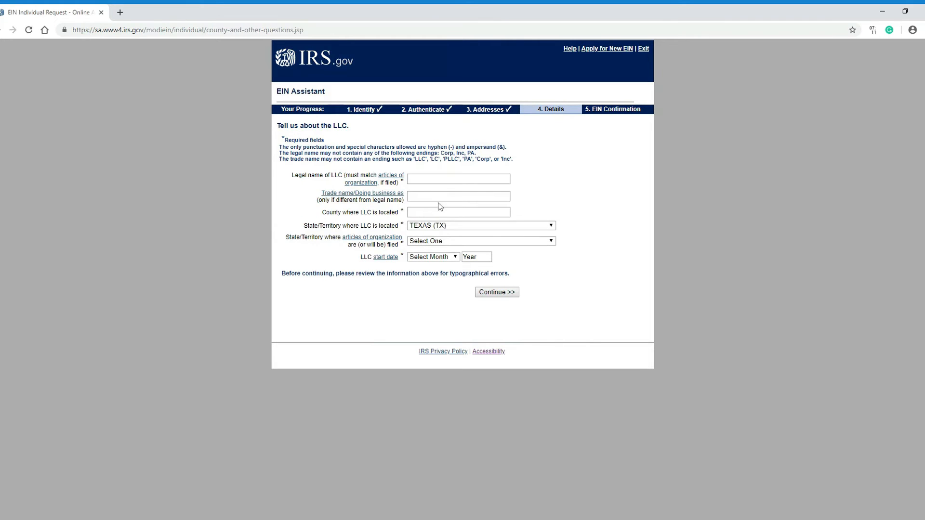
Step: Enter XYZ LLC as the LLC's legal name and Travis as its county
click(458, 179)
text(XYZ LLC)
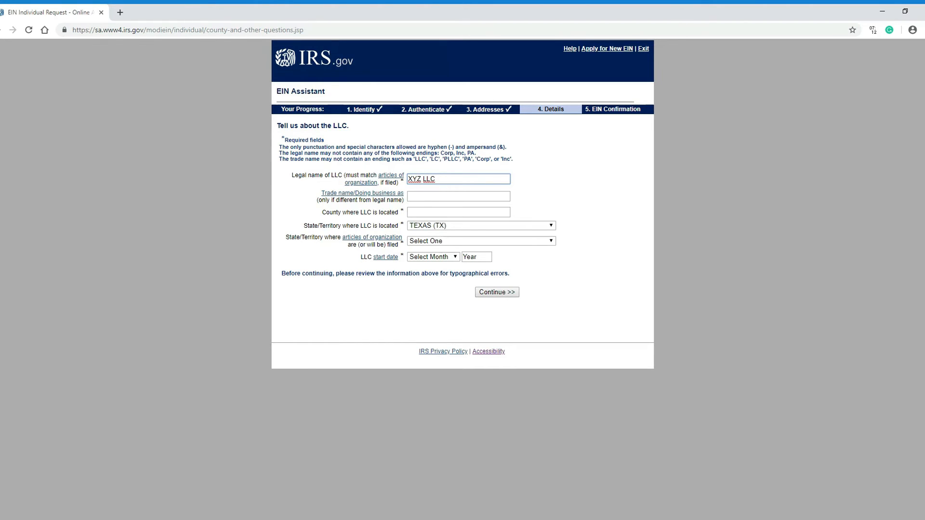
key(Tab)
key(Tab)
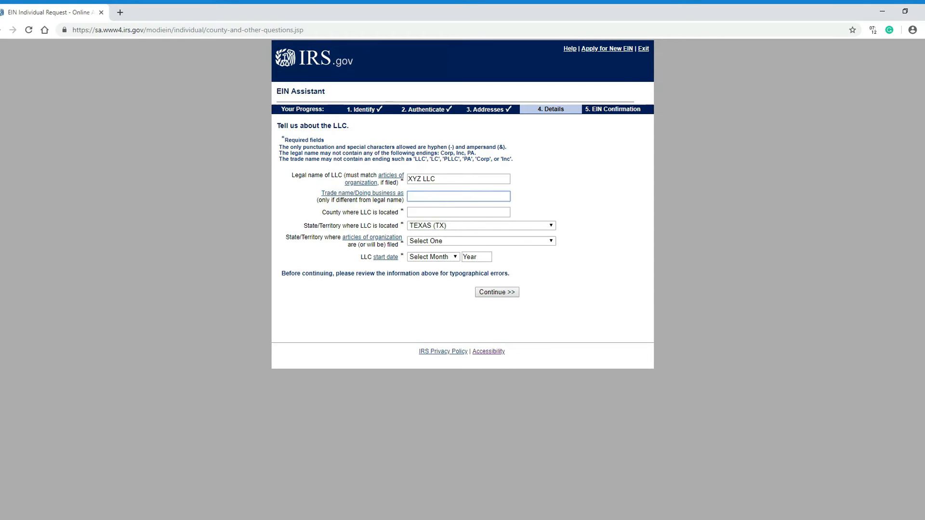
click(458, 213)
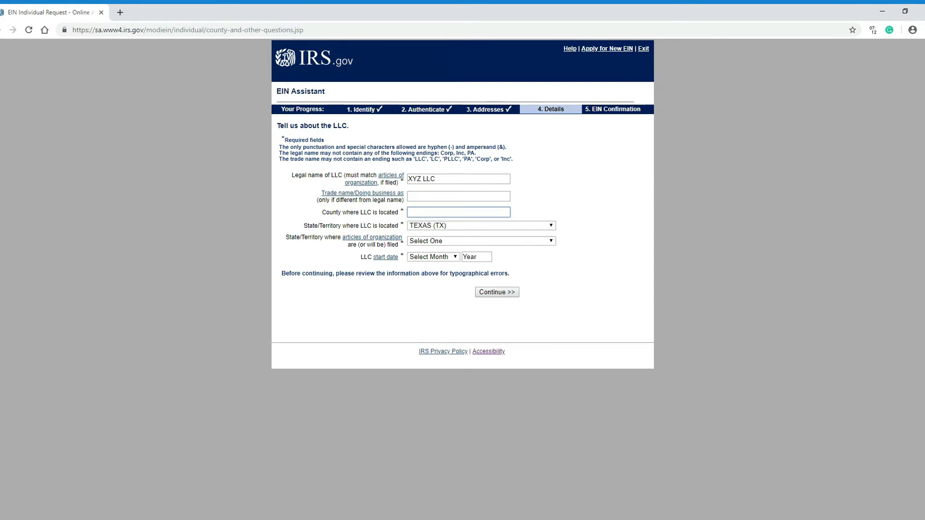
text(Travis)
Step: Choose TEXAS (TX) as the state where the articles of organization are filed
click(435, 245)
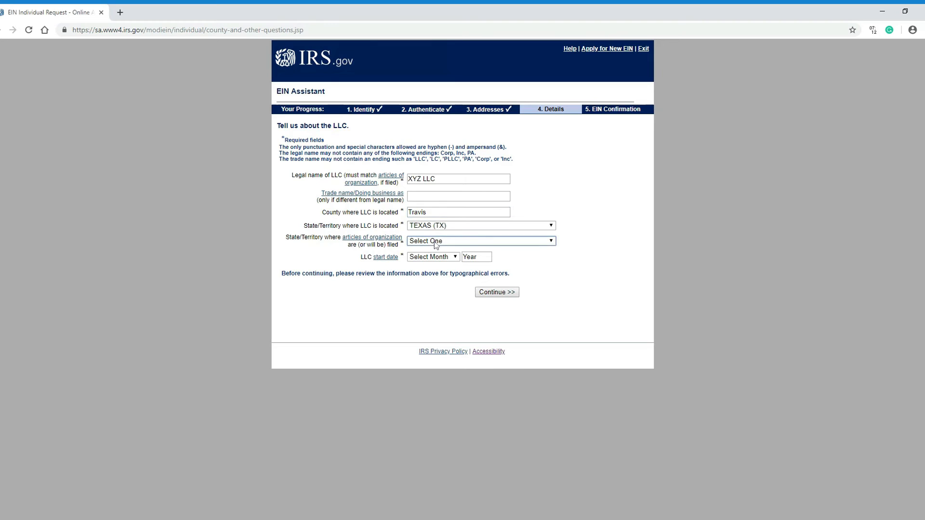
click(598, 214)
click(479, 243)
click(487, 389)
Step: Set the LLC start date to DECEMBER 2020
click(420, 259)
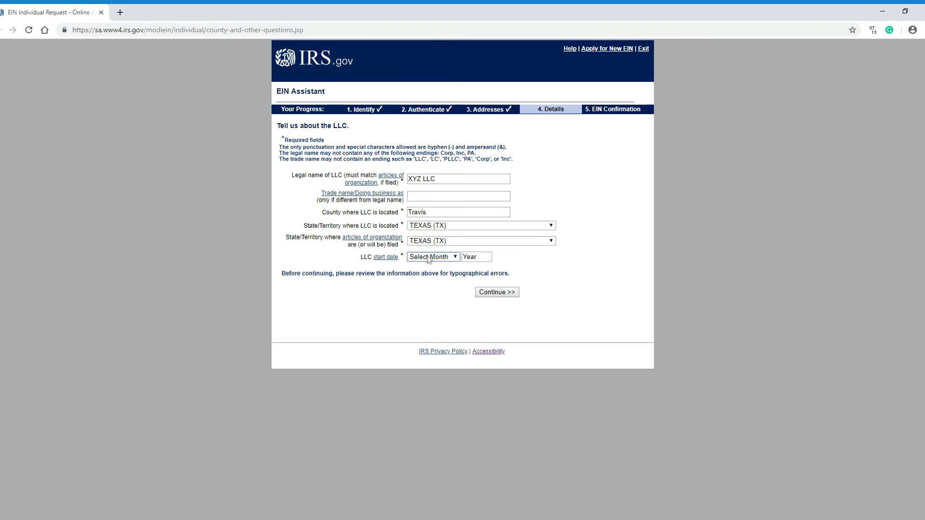
click(437, 272)
key(d)
key(Tab)
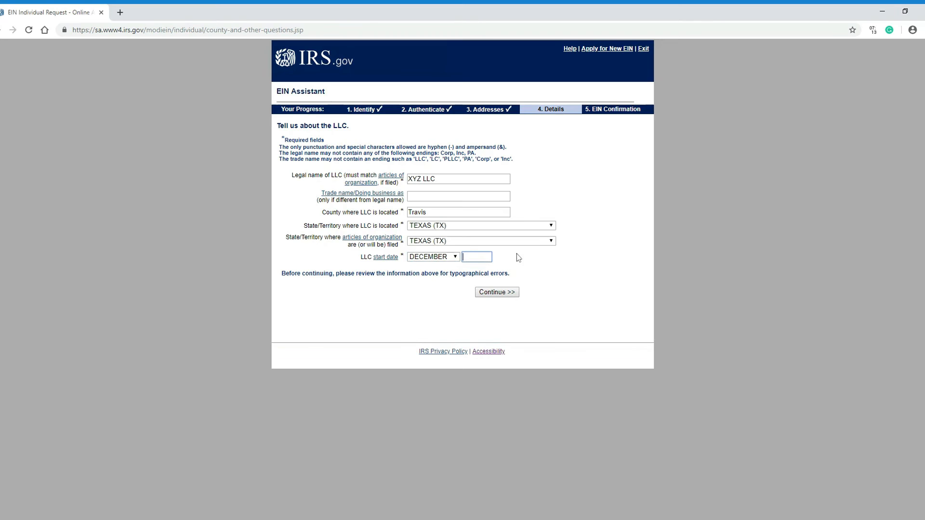
text(2020)
click(565, 248)
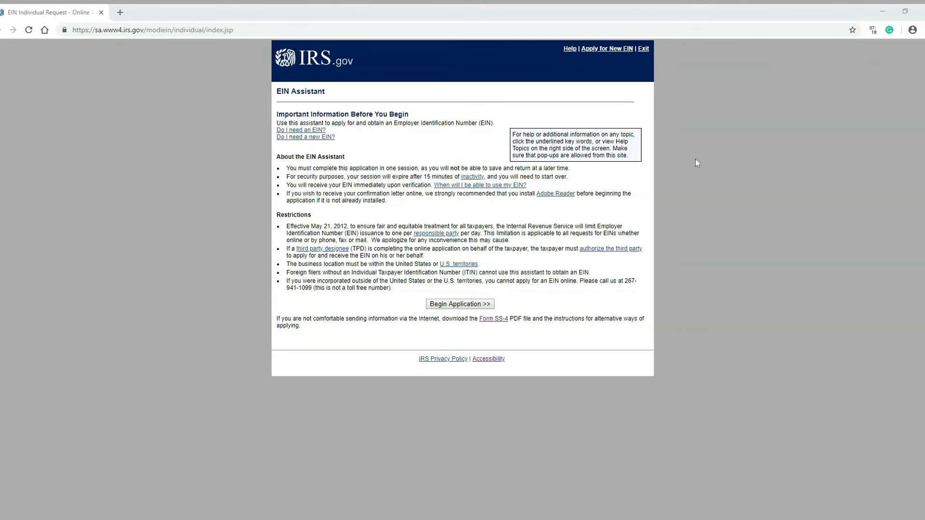
Step: Open the Form SS-4 (Rev. December 2019) PDF from the EIN Assistant start page
click(499, 321)
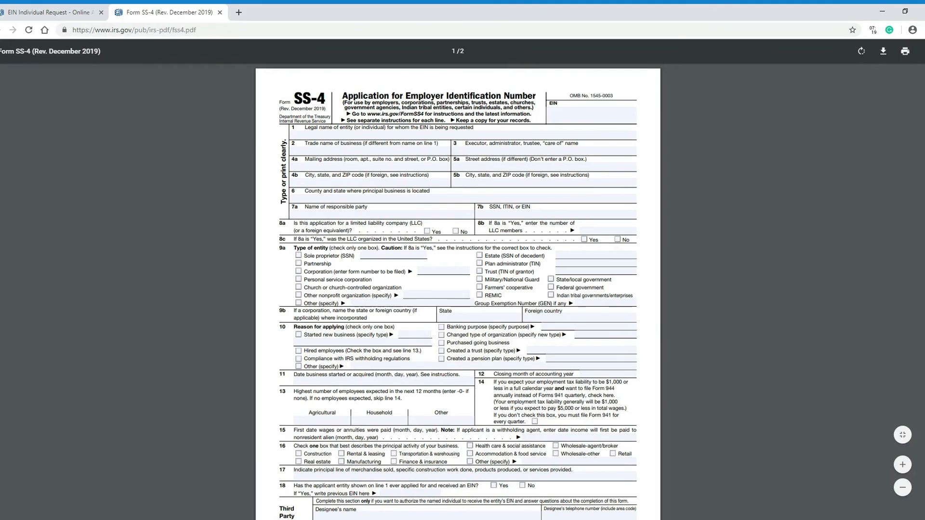
scroll(457, 289, down, 5)
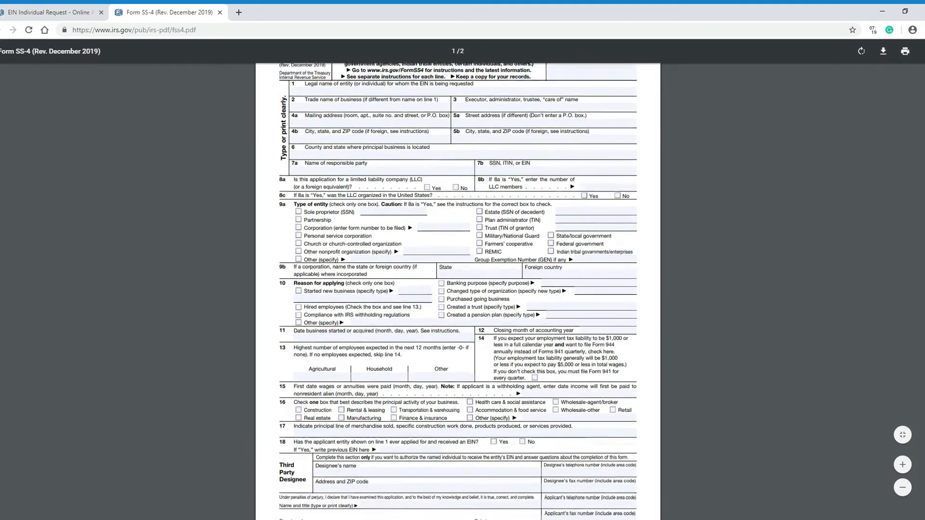
scroll(457, 289, up, 5)
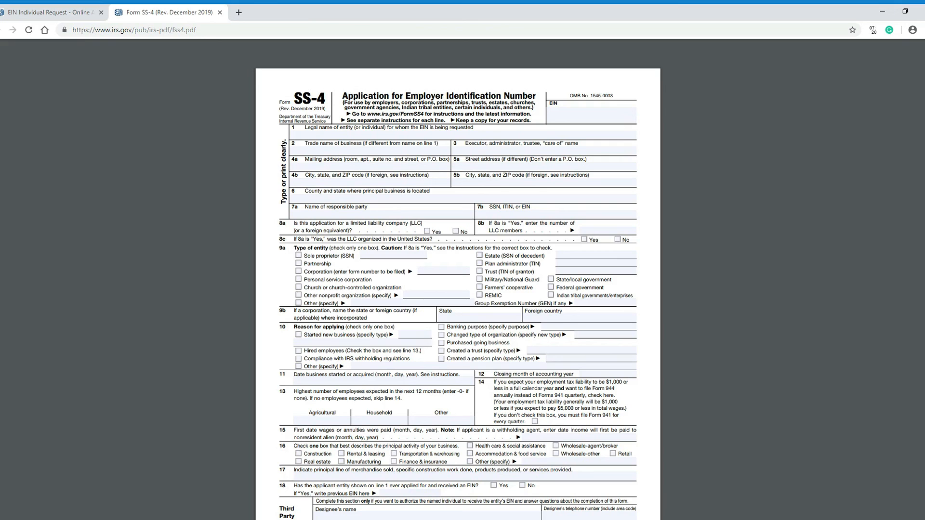
scroll(457, 279, down, 3)
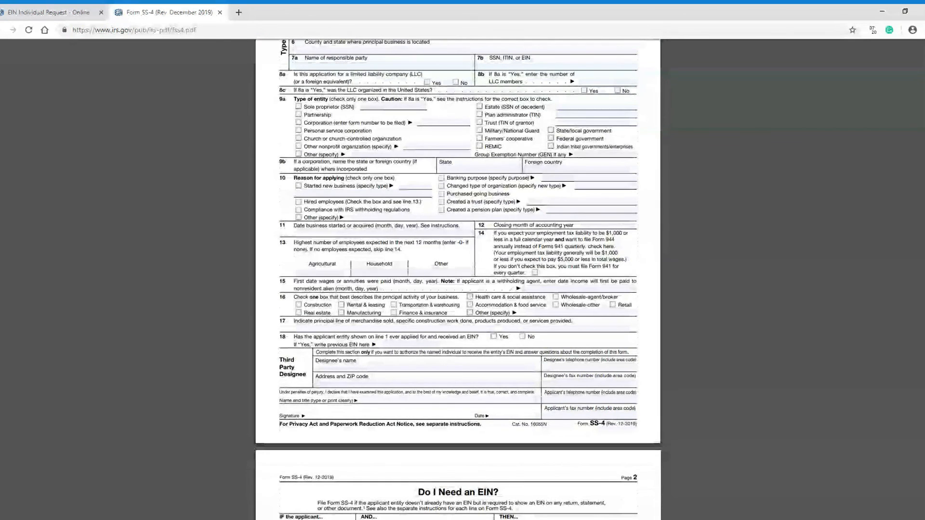
scroll(458, 280, down, 1)
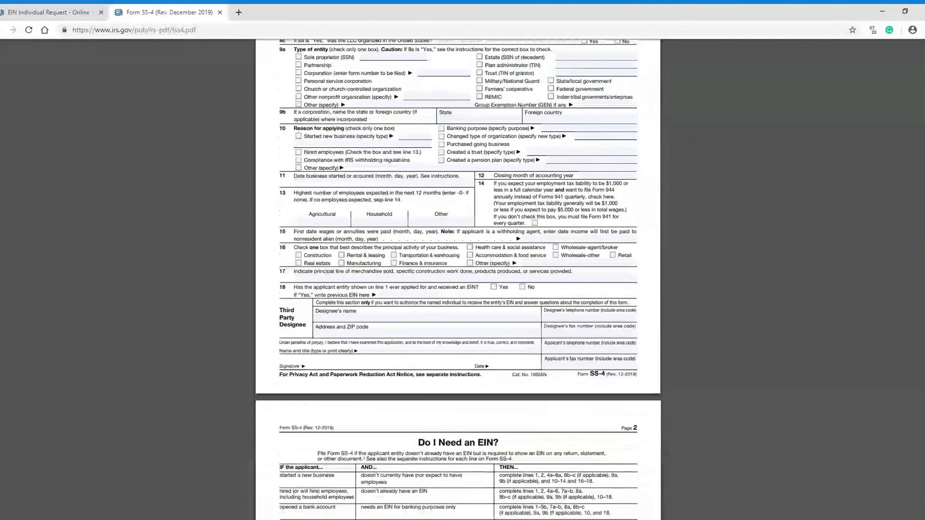
scroll(458, 279, up, 4)
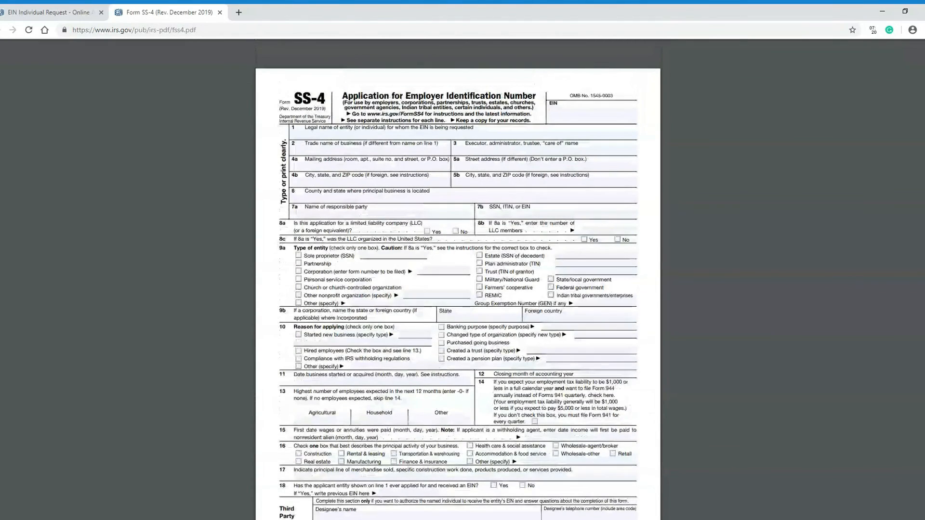